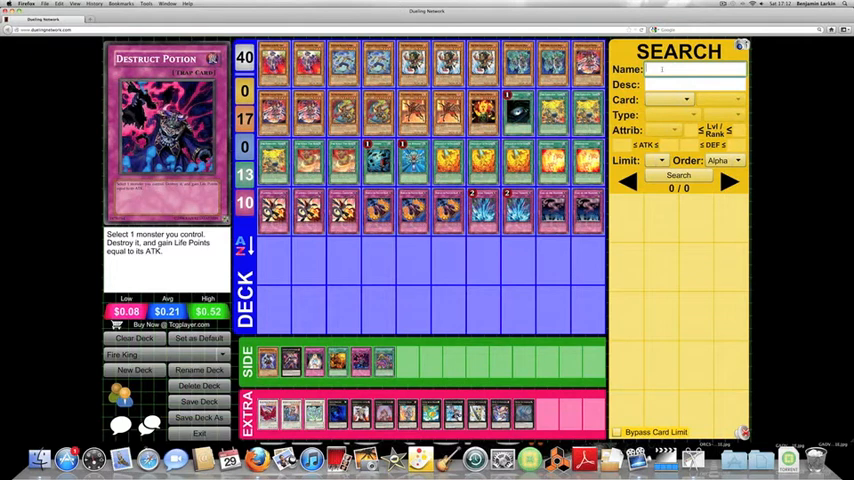
{"action": "type", "text": "pyrorex"}
Search for 'pyrorex' and add Pyrorex the Elemental Lord to the side deck
{"action": "key", "text": "Return"}
{"action": "left_click_drag", "start_coordinate": [629, 210], "coordinate": [418, 357]}
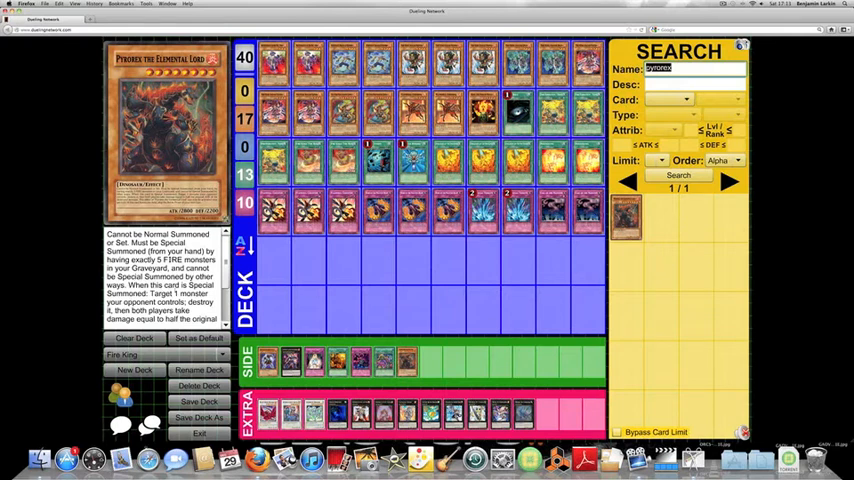
{"action": "scroll", "coordinate": [160, 278], "scroll_direction": "down", "scroll_amount": 3}
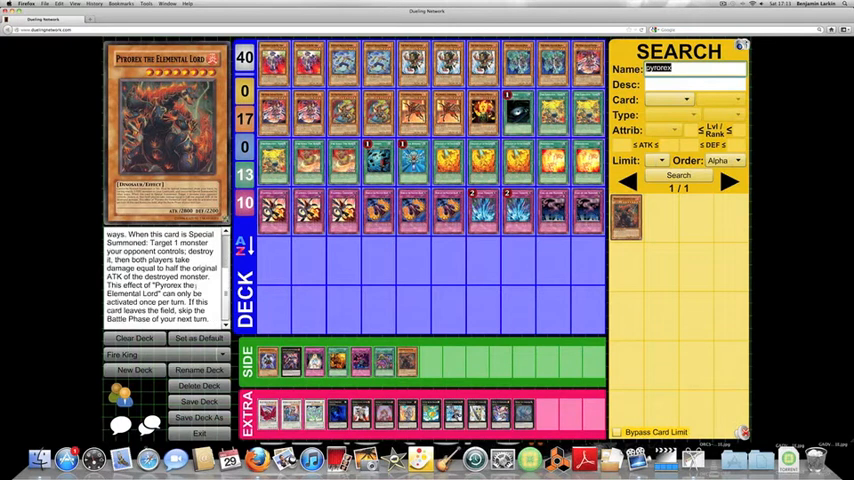